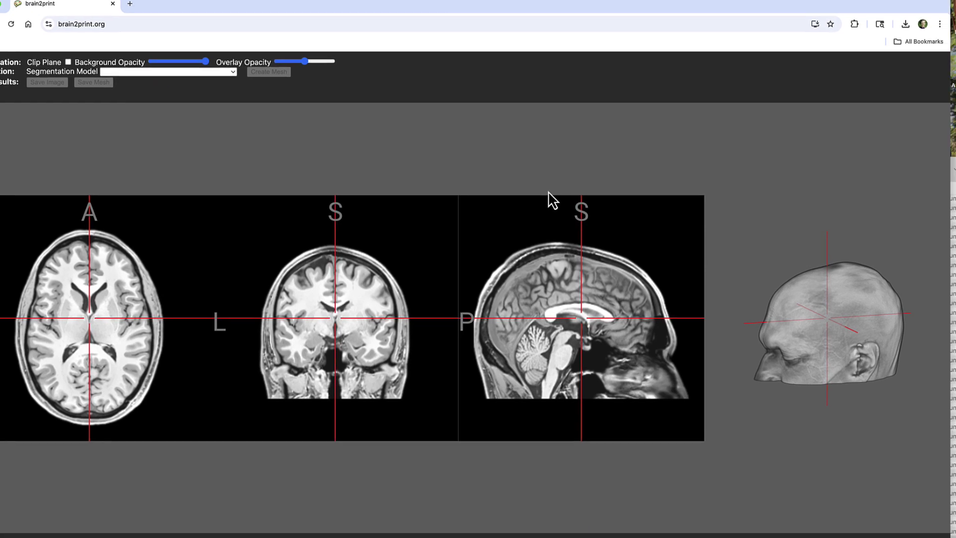
Load T1.nii.gz into the viewer and run Tissue GWM (High Acc, Low Mem) segmentation
left_click(906, 303)
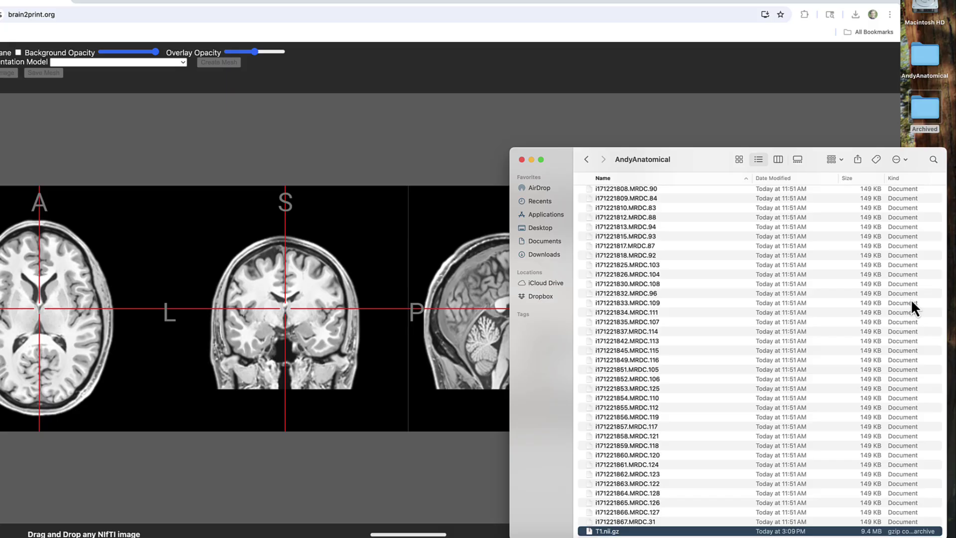
left_click_drag(630, 523, 349, 388)
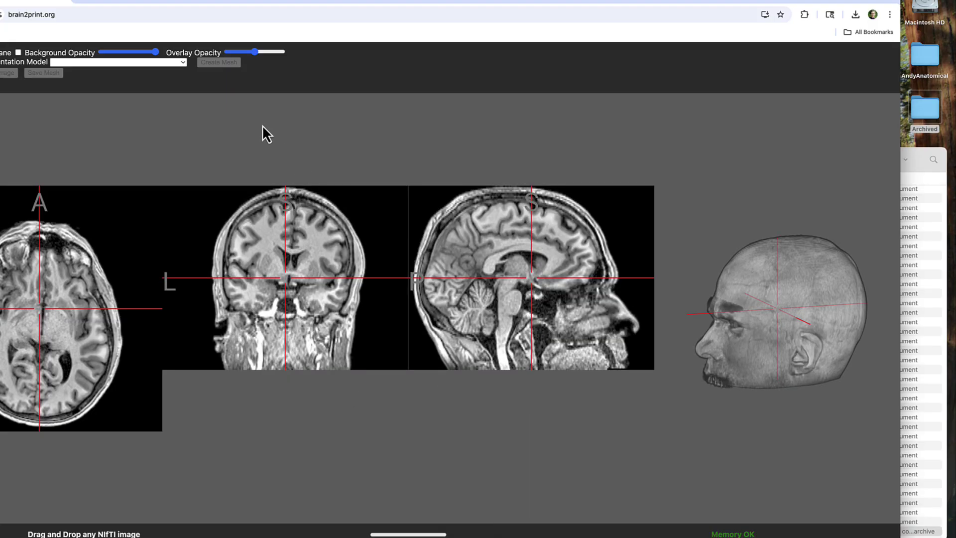
left_click(172, 62)
left_click(155, 85)
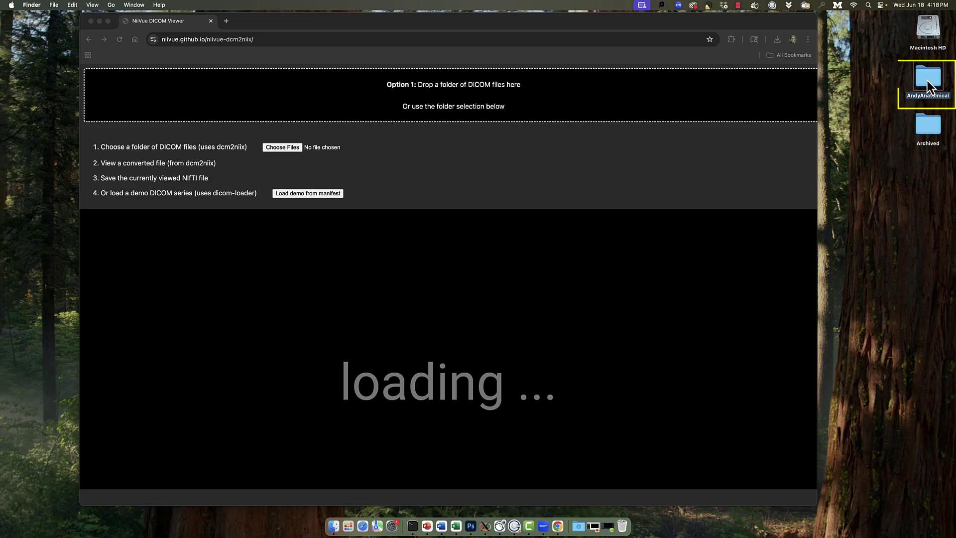
Convert the AndyAnatomical DICOM folder to NIfTI and inspect its slices and 3D head
double_click(927, 80)
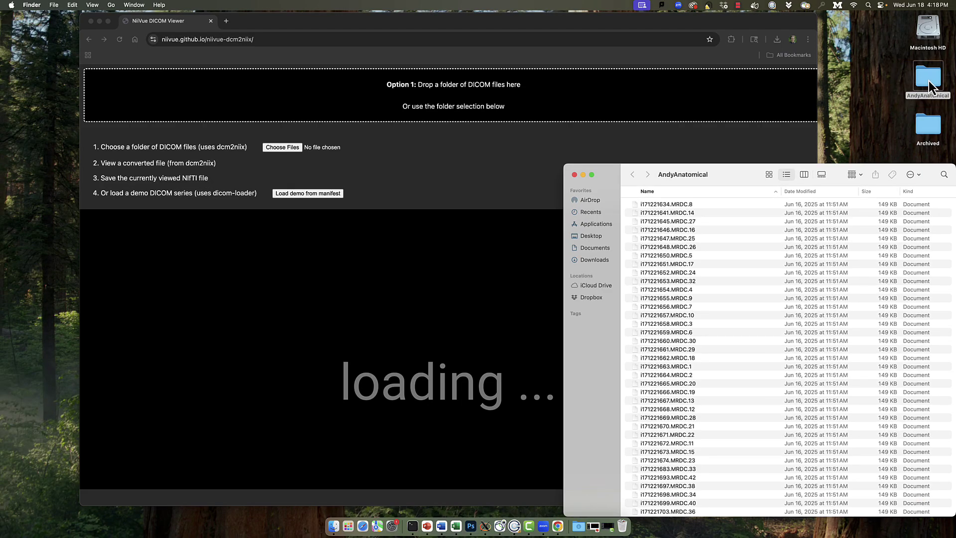
left_click_drag(929, 85, 433, 96)
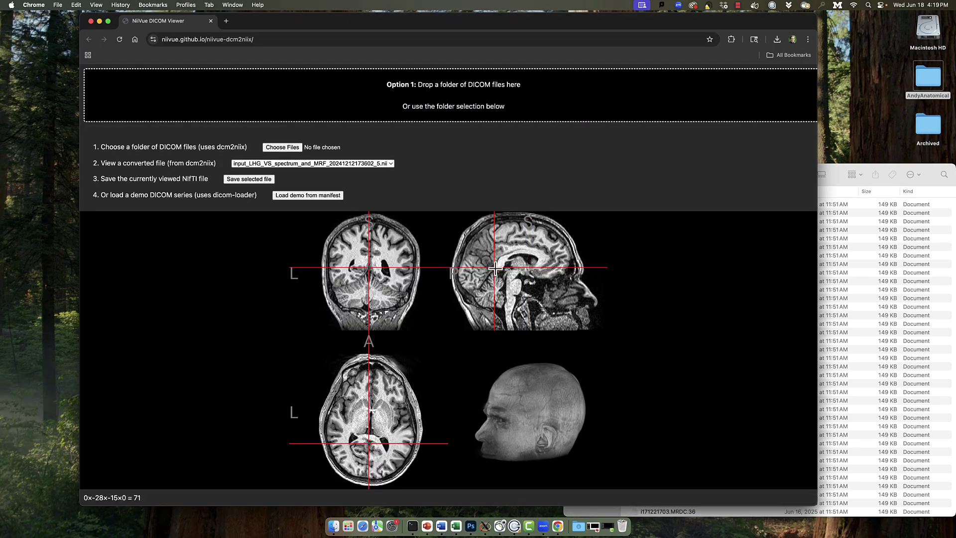
left_click_drag(496, 269, 528, 248)
mouse_move(538, 434)
left_mouse_down()
mouse_move(523, 439)
mouse_move(551, 434)
mouse_move(530, 426)
left_mouse_up()
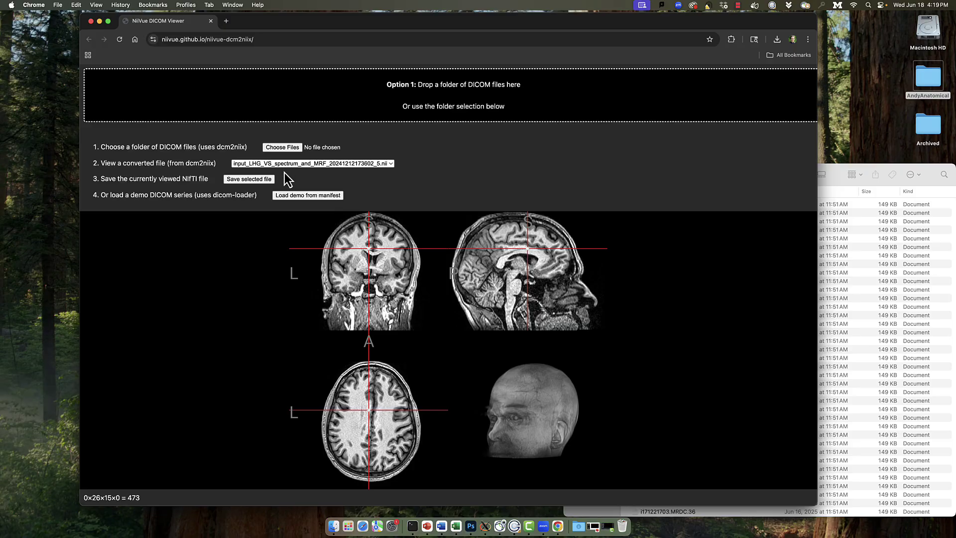
Save the converted NIfTI file and select the downloaded scan in Downloads
left_click(241, 182)
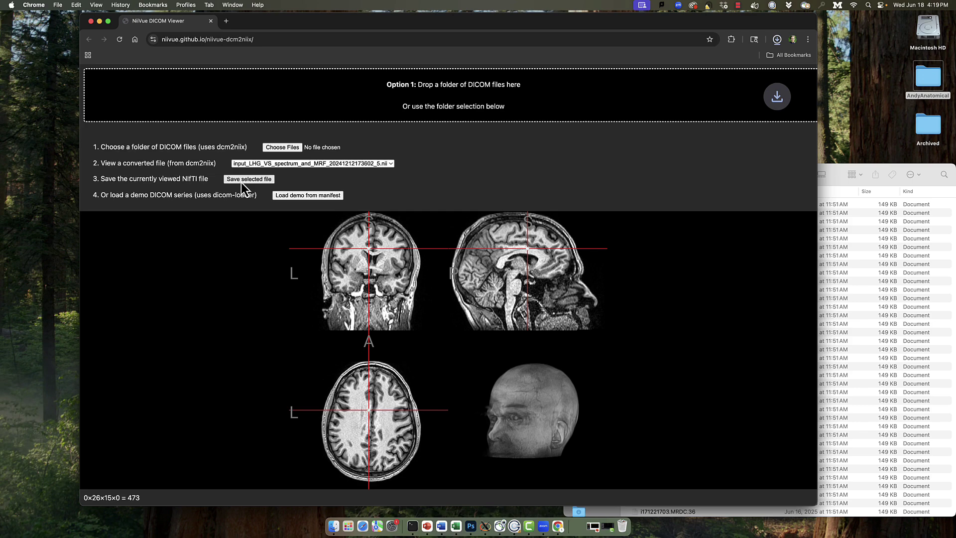
left_click(864, 280)
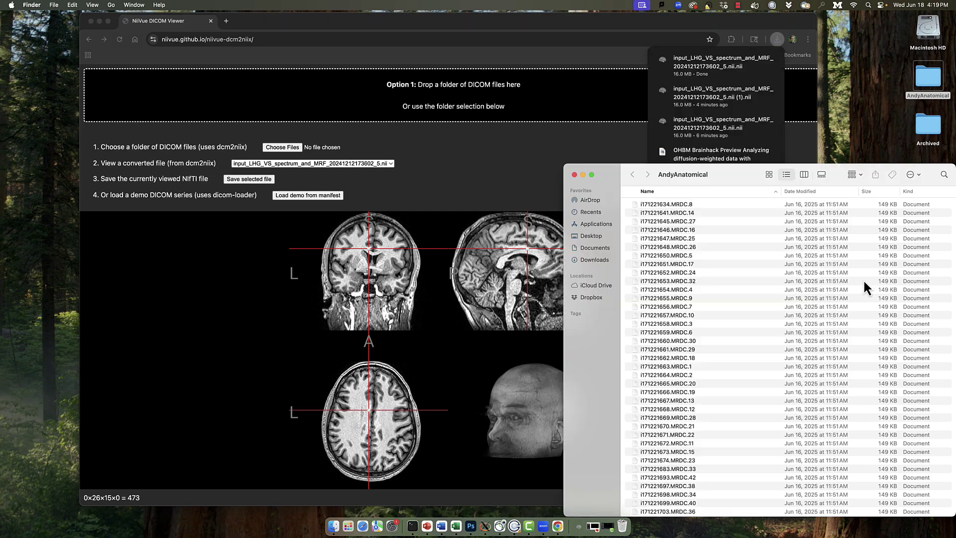
key("super+n")
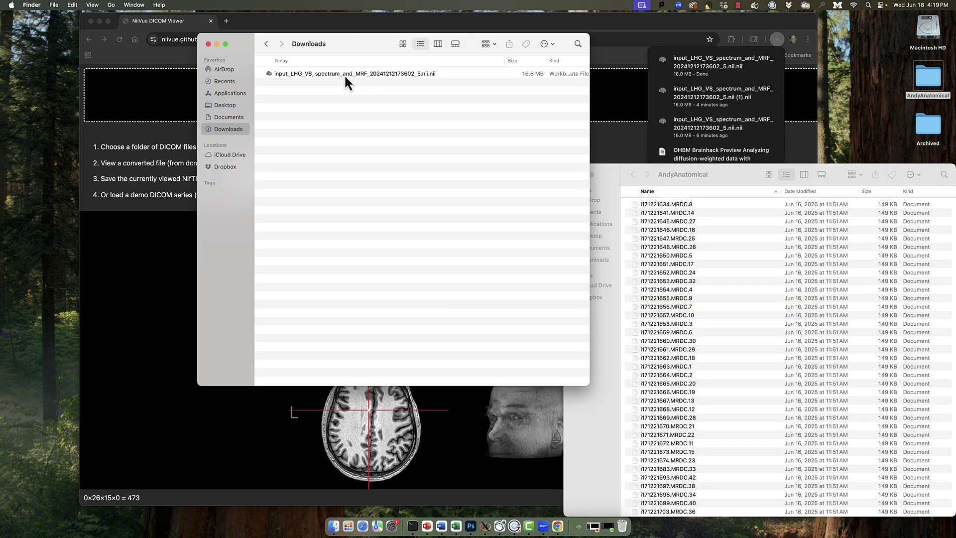
left_click(327, 75)
Rename the downloaded scan to T1.nii and move it into the AndyAnatomical folder
key("Return")
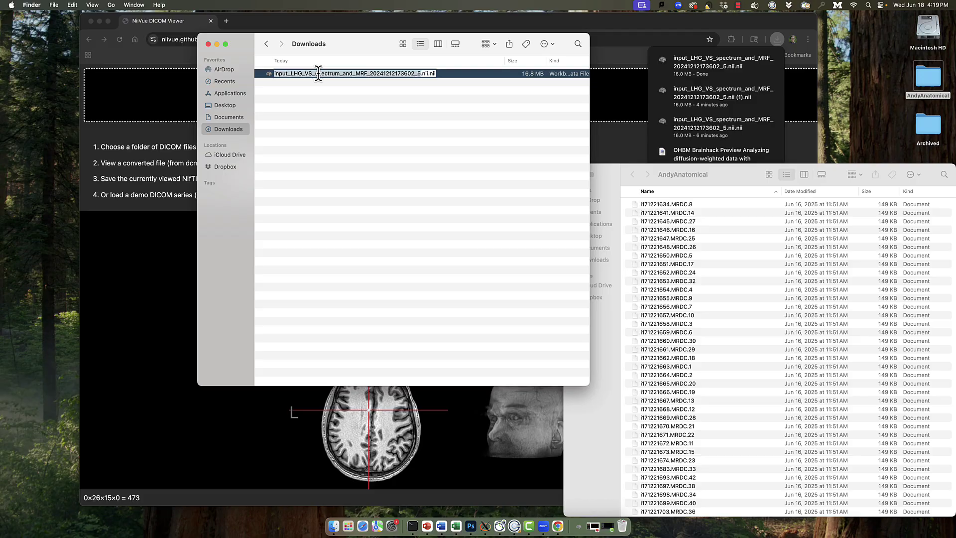
type("T1")
key("Right")
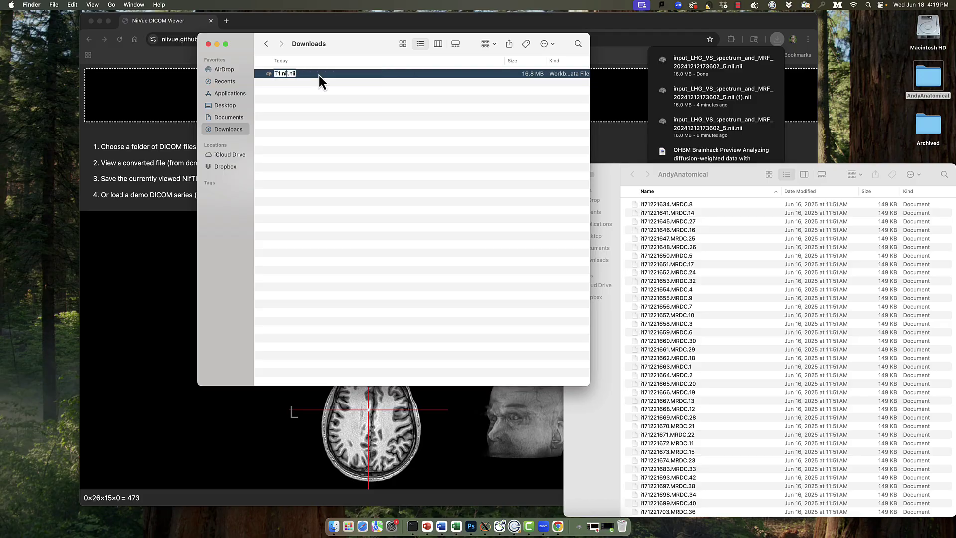
key("Delete")
key("Delete")
key("Delete")
key("Delete")
key("Return")
left_click_drag(323, 77, 742, 342)
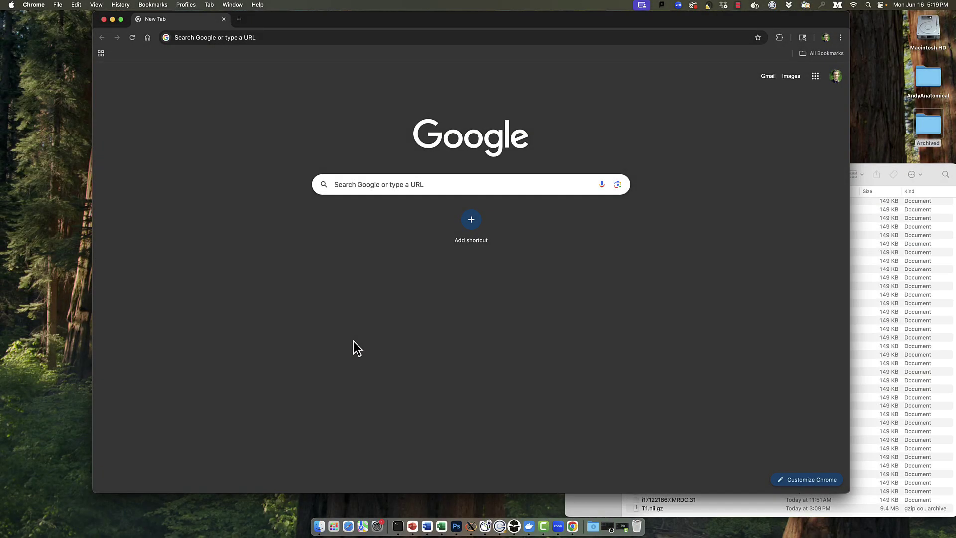
Go to brain2print.org via the 'brain' address suggestion and inspect the sample scan
left_click(267, 38)
type("brain2print.org")
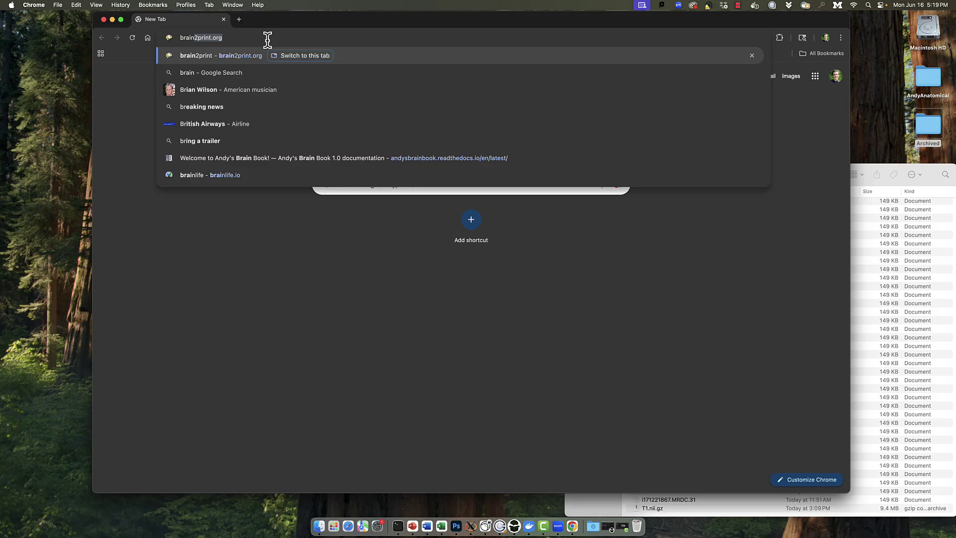
key("Return")
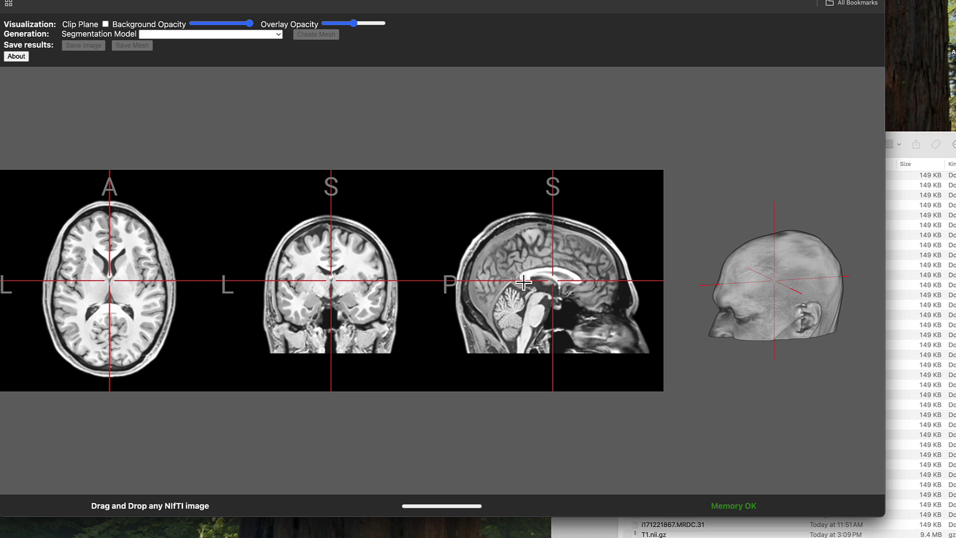
left_click_drag(524, 283, 526, 268)
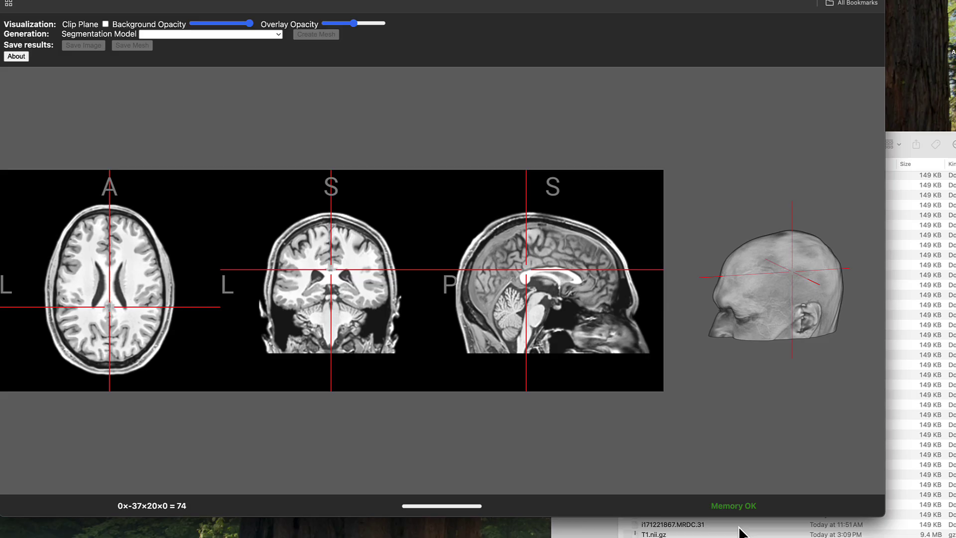
Load T1.nii.gz and inspect it across axial, coronal and sagittal slices and the 3D head
left_click(672, 534)
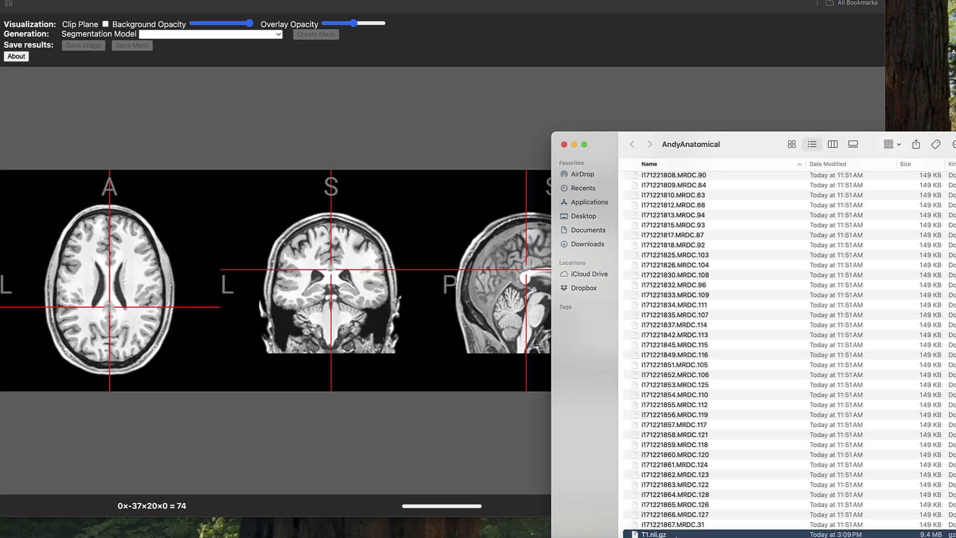
left_click_drag(552, 441, 340, 297)
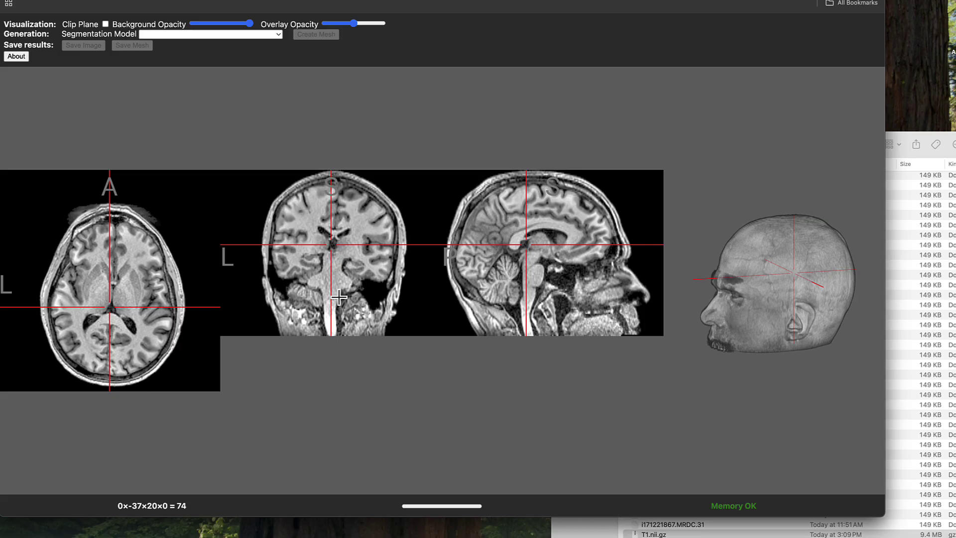
left_click(111, 280)
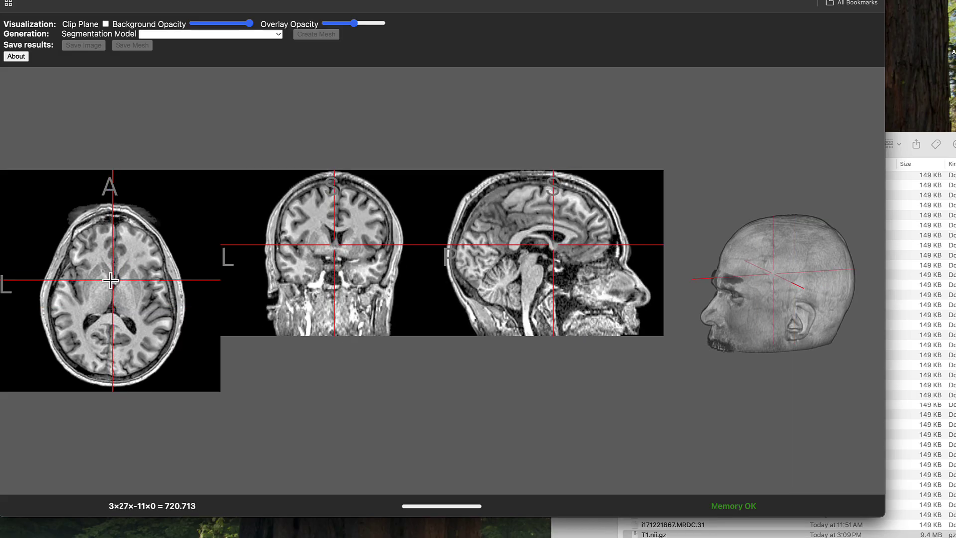
mouse_move(111, 280)
left_mouse_down()
mouse_move(164, 250)
mouse_move(120, 318)
mouse_move(113, 277)
left_mouse_up()
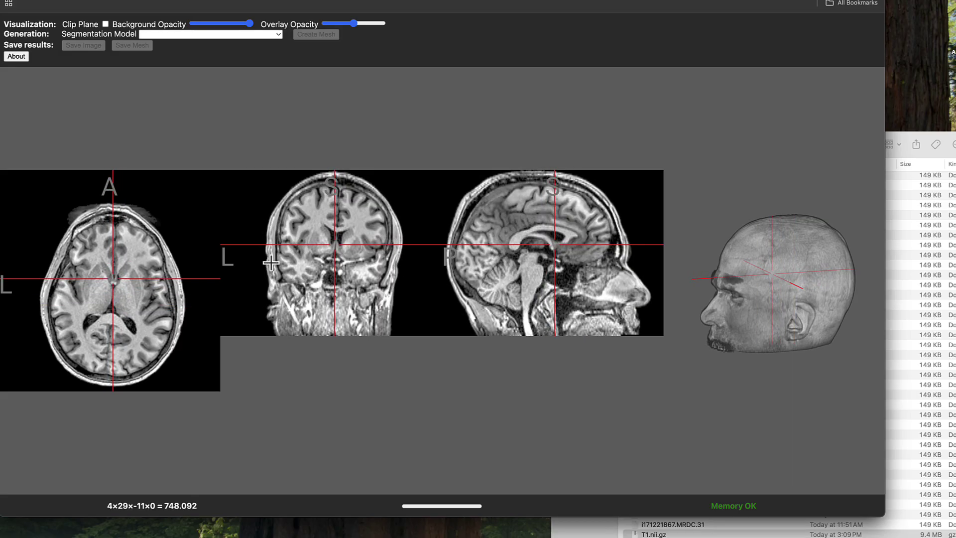
mouse_move(333, 257)
left_mouse_down()
mouse_move(344, 246)
mouse_move(336, 240)
left_mouse_up()
left_click(535, 242)
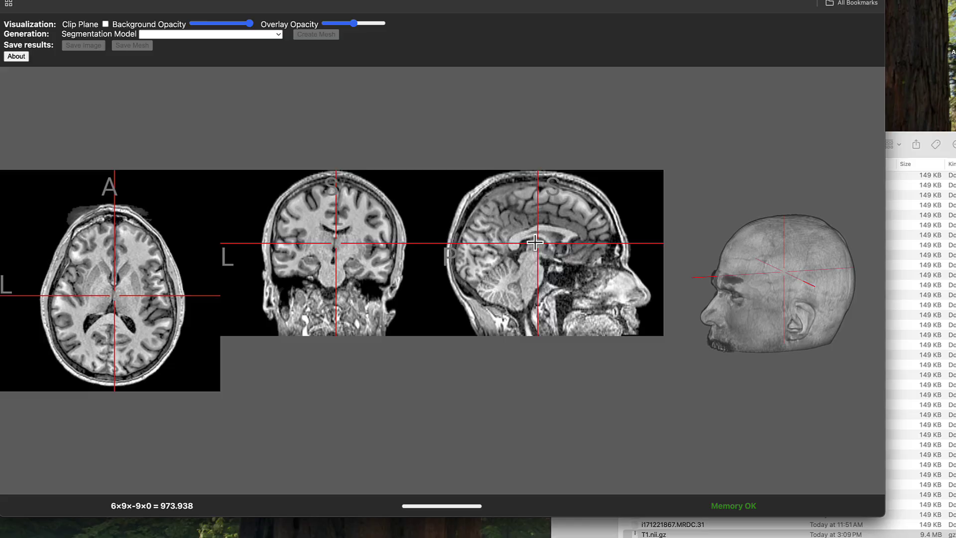
left_click_drag(534, 243, 528, 241)
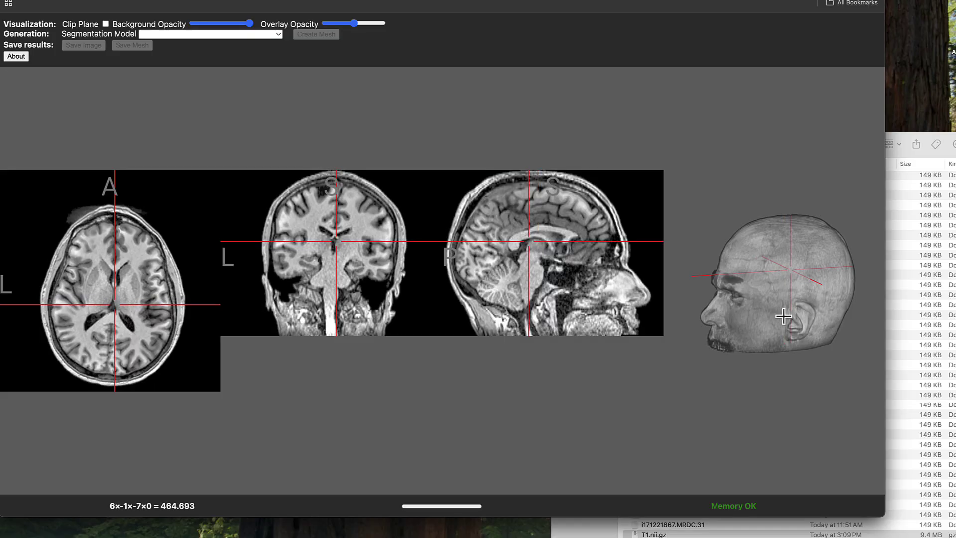
mouse_move(764, 316)
left_mouse_down()
mouse_move(785, 320)
mouse_move(742, 321)
mouse_move(778, 324)
left_mouse_up()
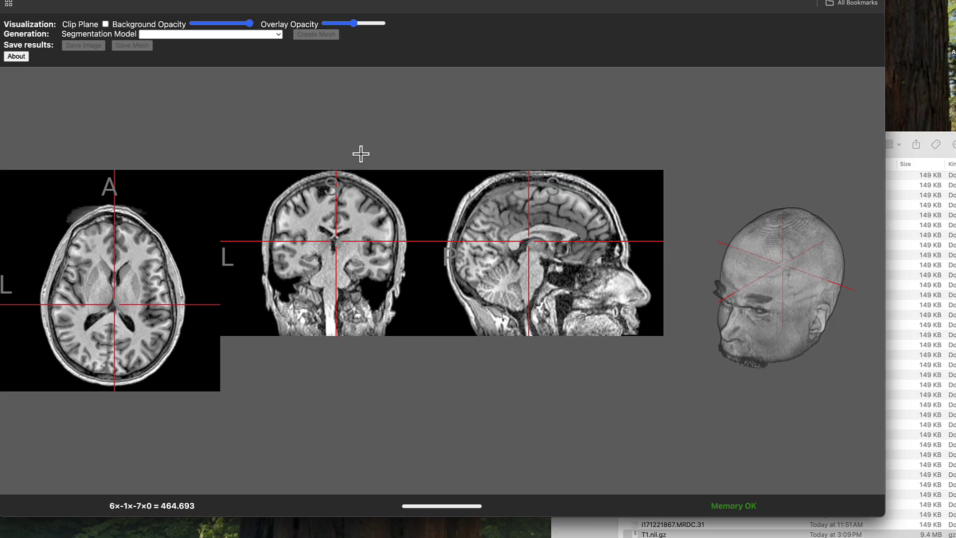
Run Tissue GWM (High Acc, Low Mem) segmentation and check the red grey-matter overlay
left_click(215, 35)
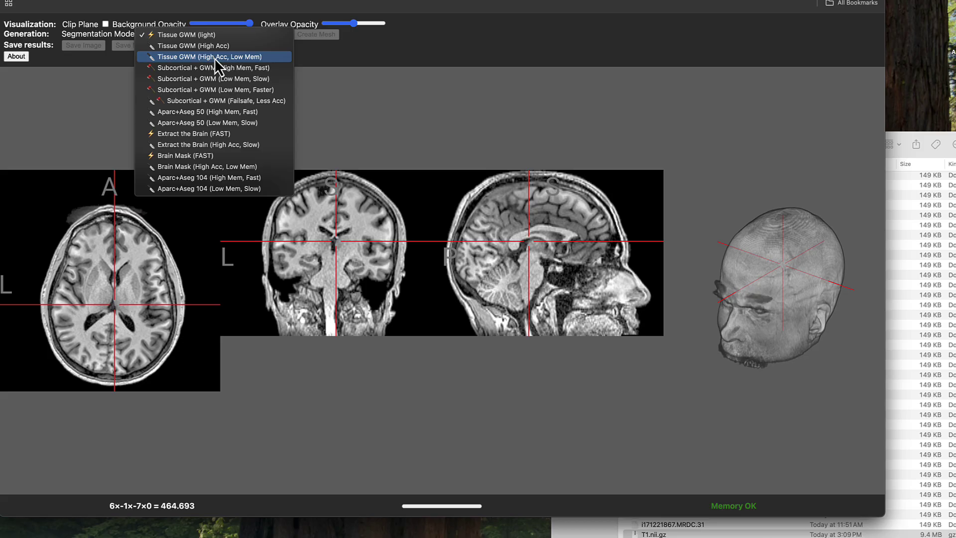
left_click(217, 58)
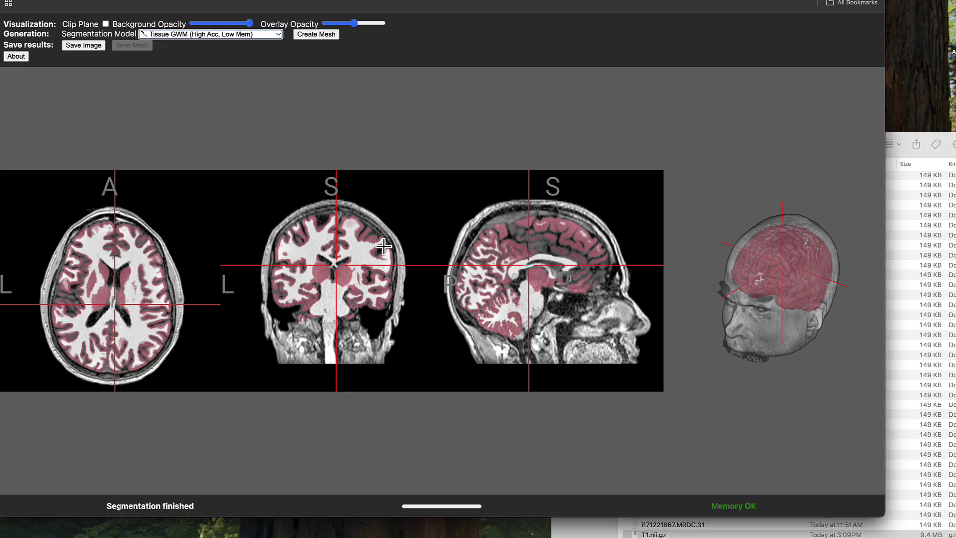
mouse_move(369, 236)
left_mouse_down()
mouse_move(358, 229)
mouse_move(384, 219)
mouse_move(363, 236)
left_mouse_up()
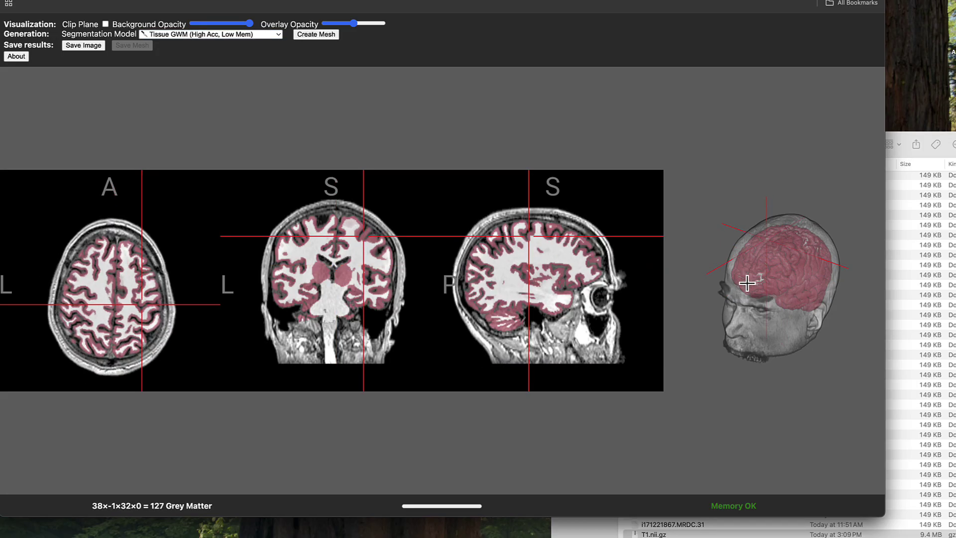
left_click_drag(757, 294, 782, 294)
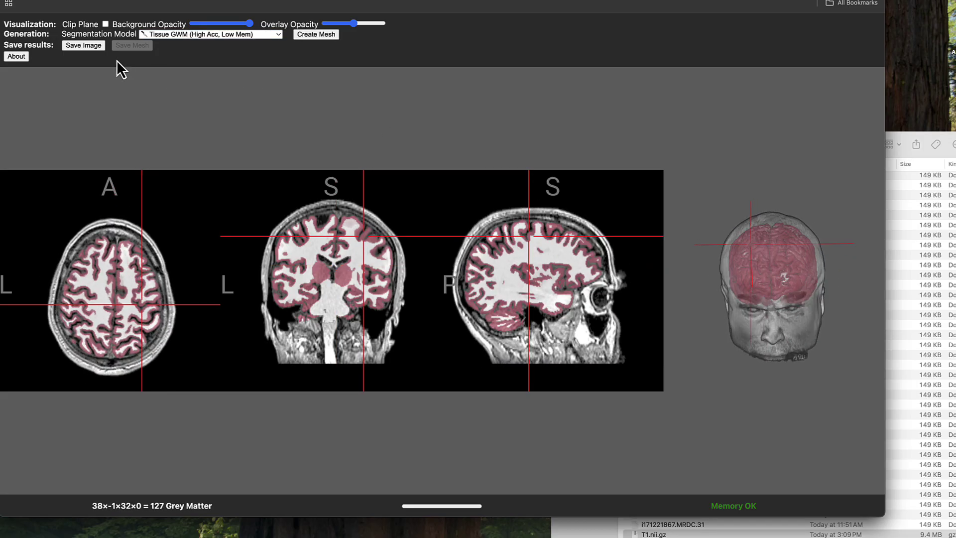
Enable Clip Plane to expose the brain, then adjust Background and Overlay Opacity
left_click(106, 24)
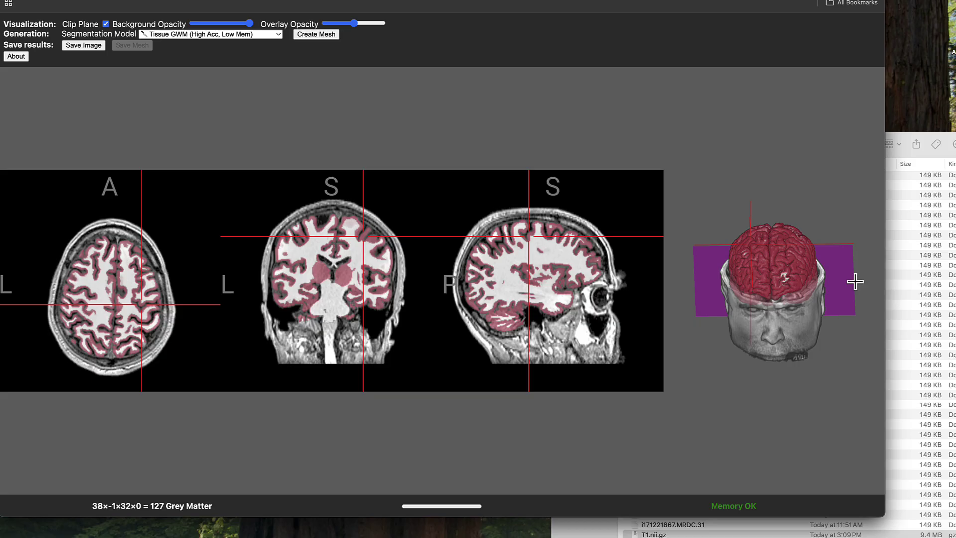
left_click_drag(793, 334, 717, 284)
scroll(718, 284, "up", 2)
scroll(717, 285, "down", 5)
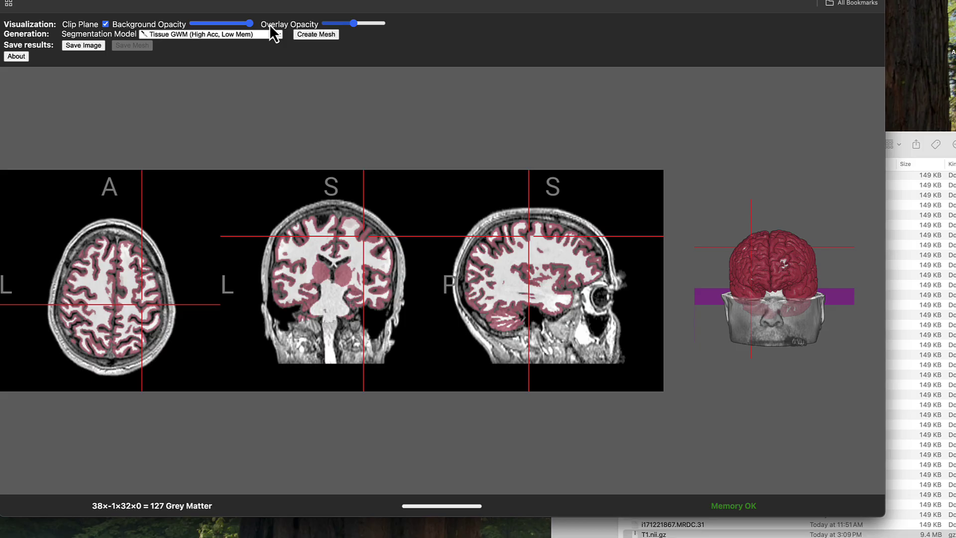
mouse_move(250, 23)
left_mouse_down()
mouse_move(183, 25)
mouse_move(259, 23)
left_mouse_up()
mouse_move(355, 24)
left_mouse_down()
mouse_move(321, 23)
mouse_move(390, 30)
mouse_move(361, 31)
left_mouse_up()
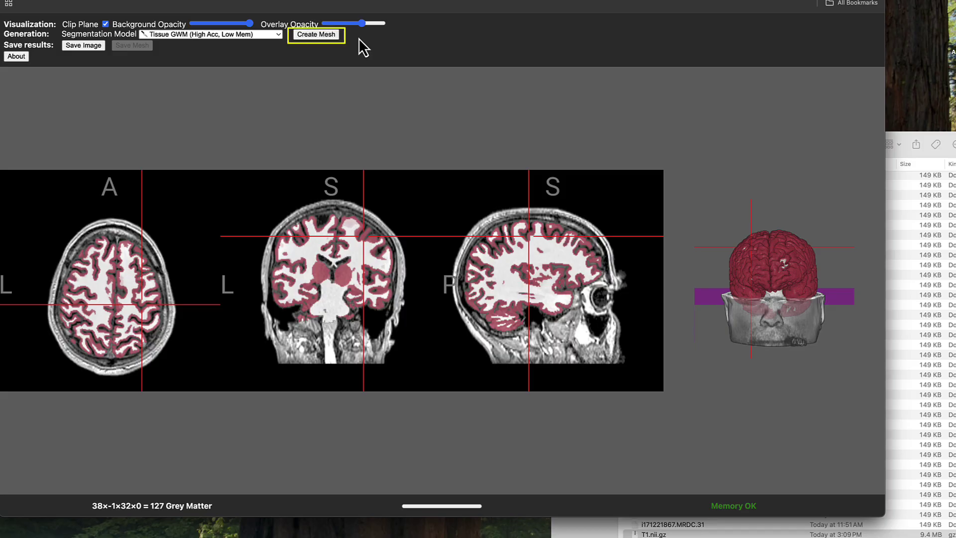
Build the mesh with faster quality, 4mm hollow, more smoothing and 50 percent simplification
left_click(319, 39)
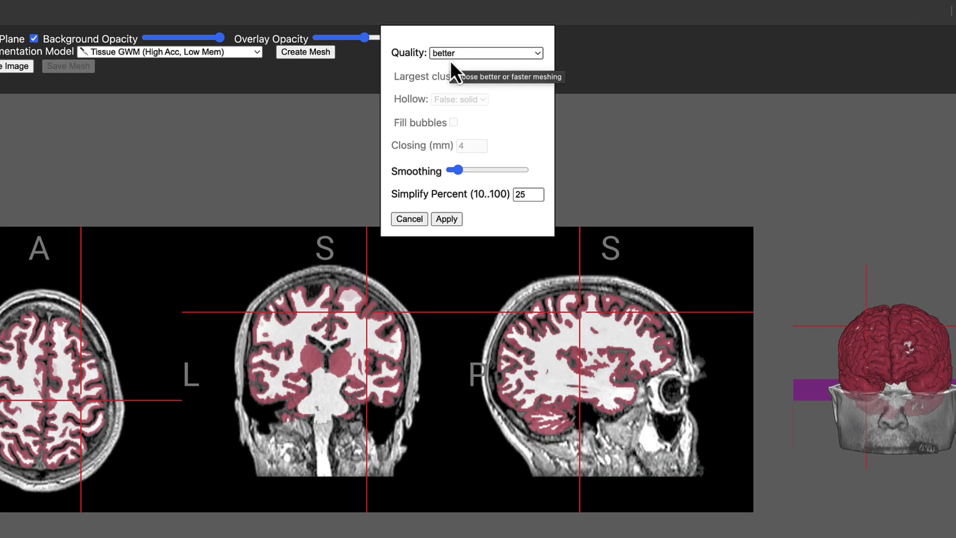
left_click(456, 56)
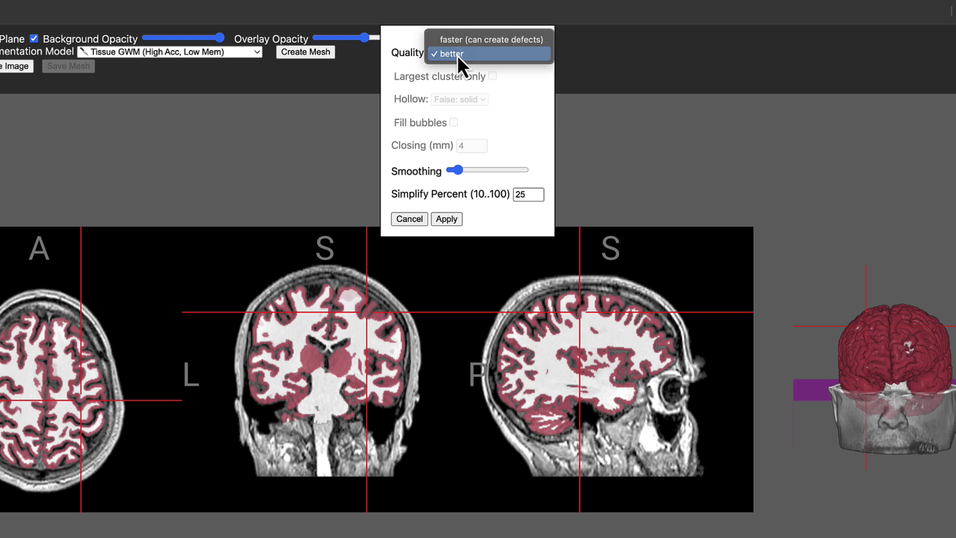
left_click(467, 41)
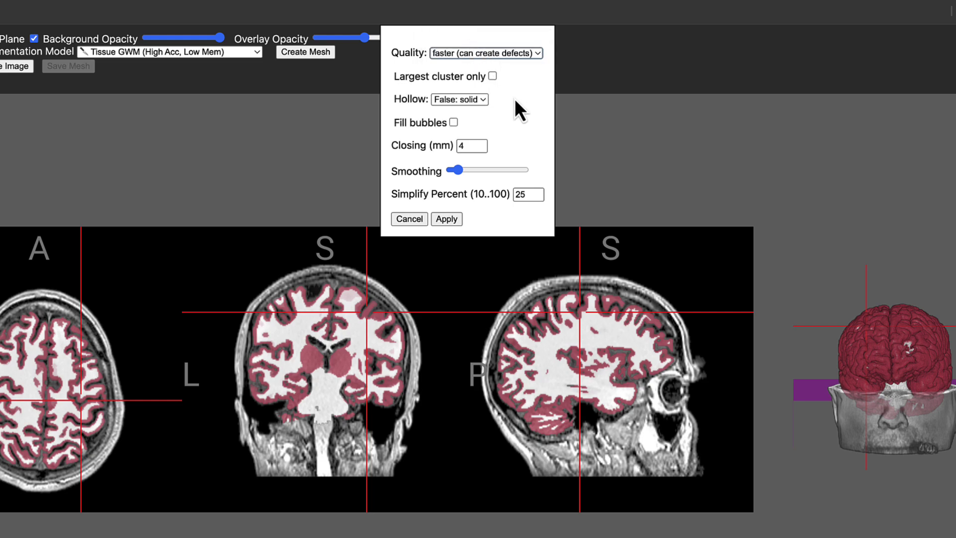
left_click(476, 101)
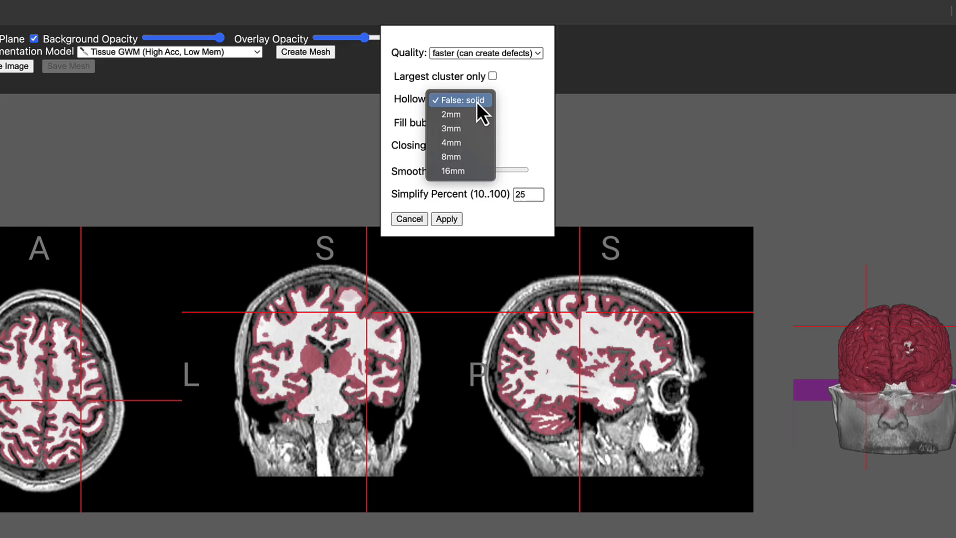
left_click(461, 145)
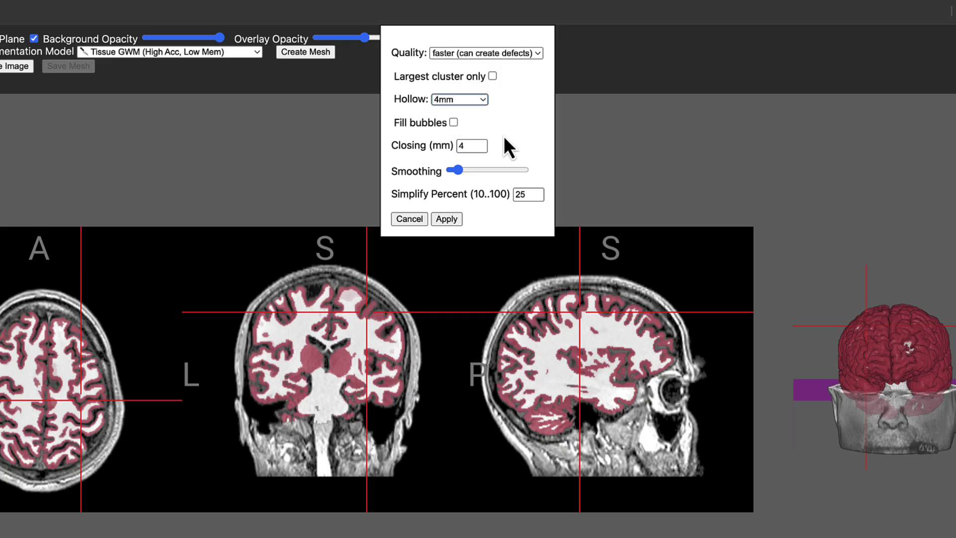
left_click(457, 170)
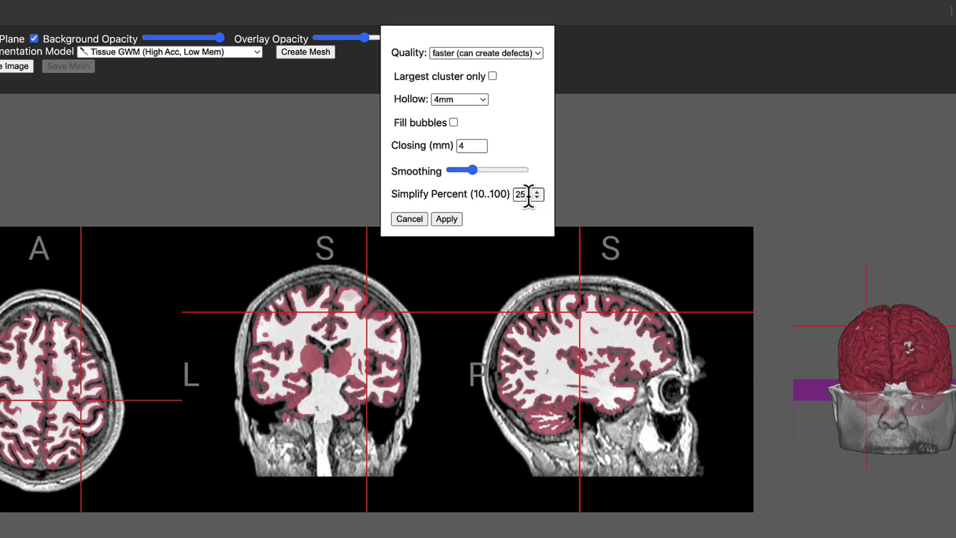
mouse_move(529, 195)
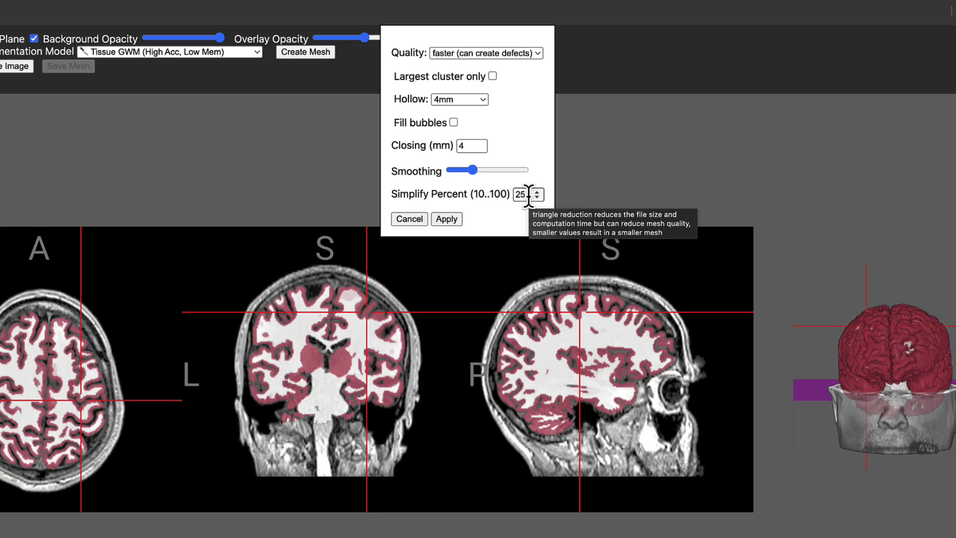
double_click(529, 195)
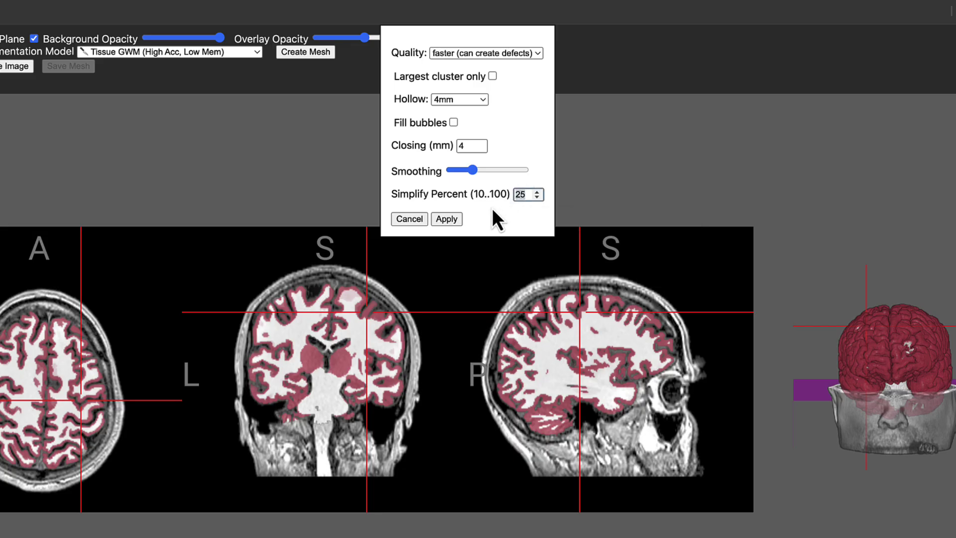
type("50")
left_click(451, 219)
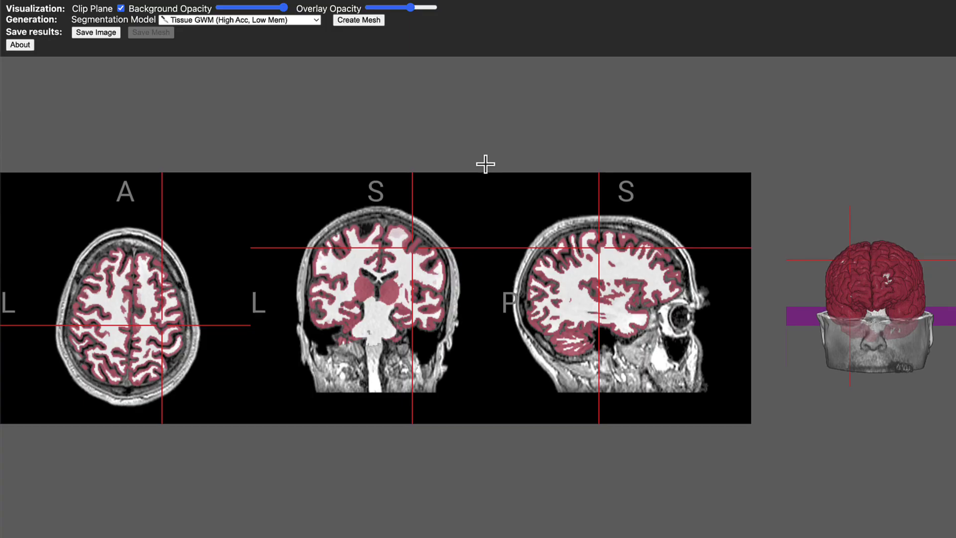
Inspect the finished brain mesh in the slices and from above in the 3D render
left_click_drag(569, 277, 602, 301)
left_click(364, 285)
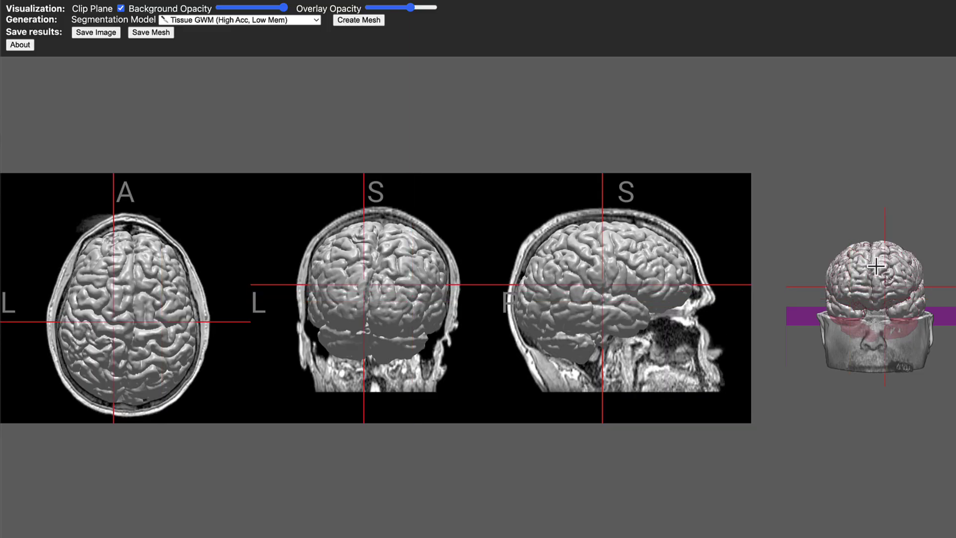
left_click_drag(884, 266, 866, 300)
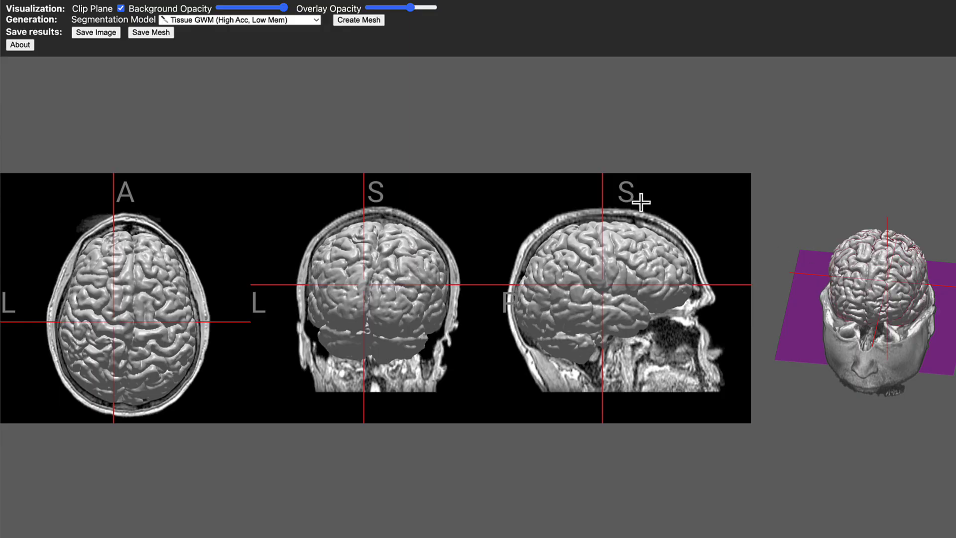
Save the mesh as an STL file at 1:1 Full Scale
left_click(142, 35)
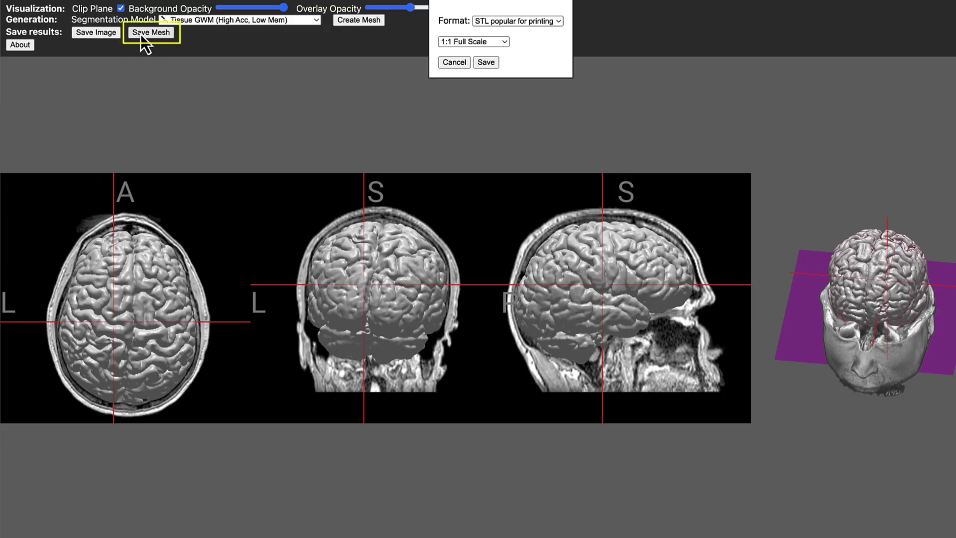
left_click(532, 22)
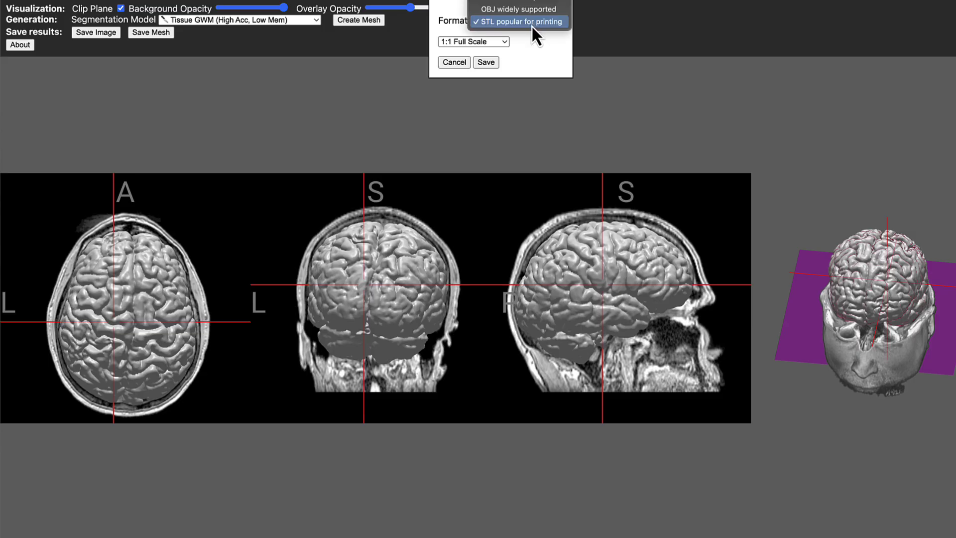
left_click(530, 23)
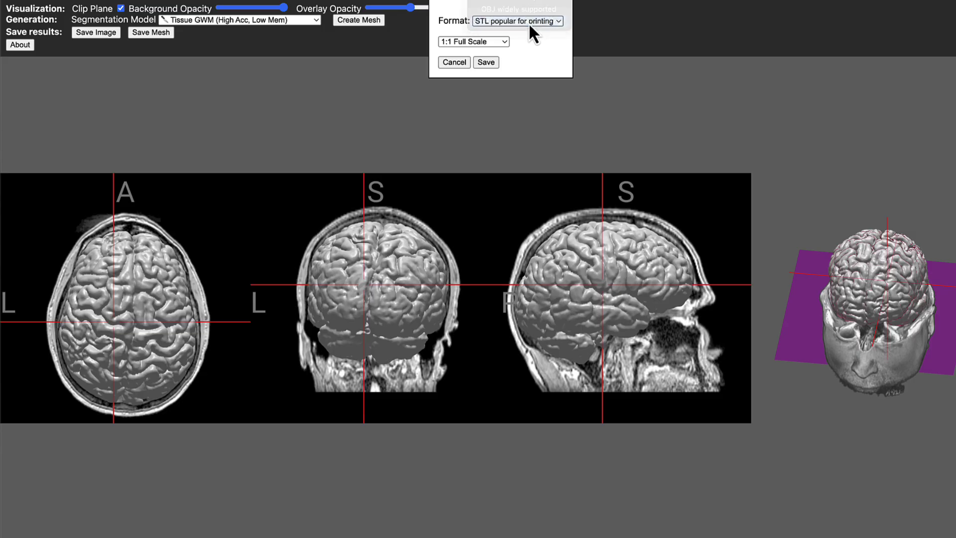
left_click(495, 43)
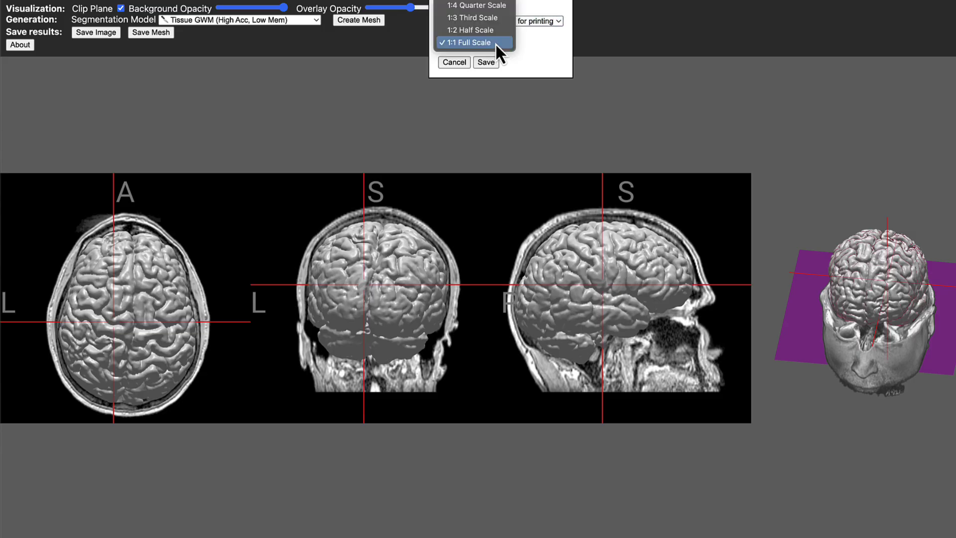
left_click(495, 43)
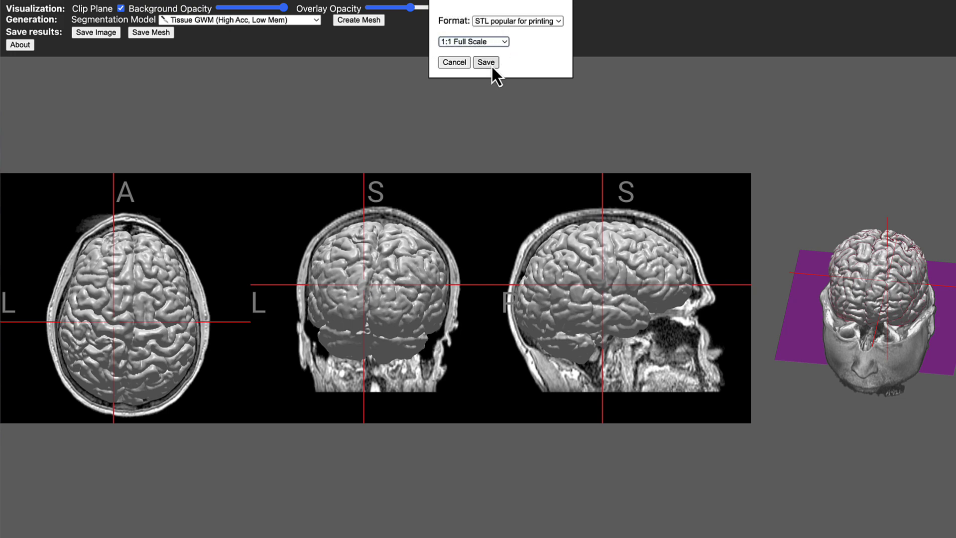
left_click(486, 64)
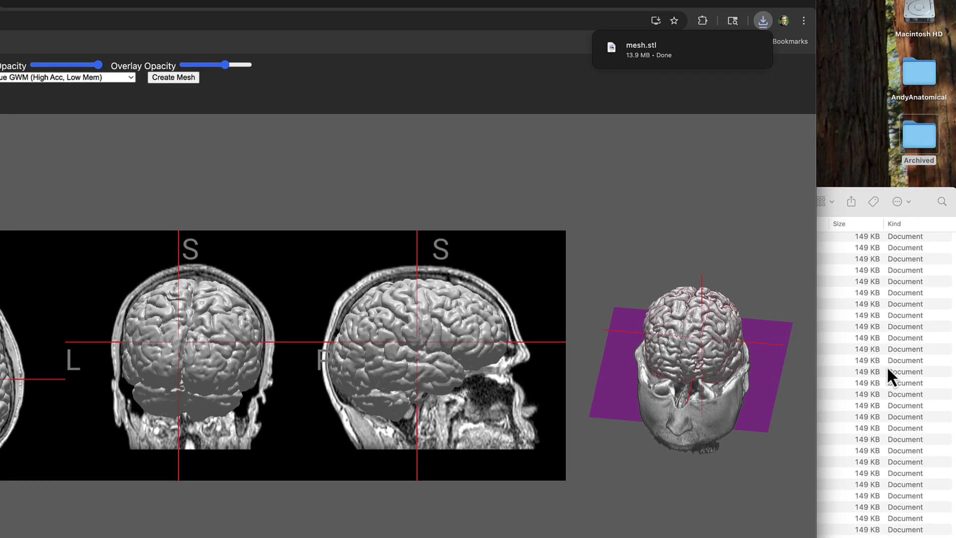
Locate and select mesh.stl in the Downloads folder
left_click(883, 365)
left_click(475, 314)
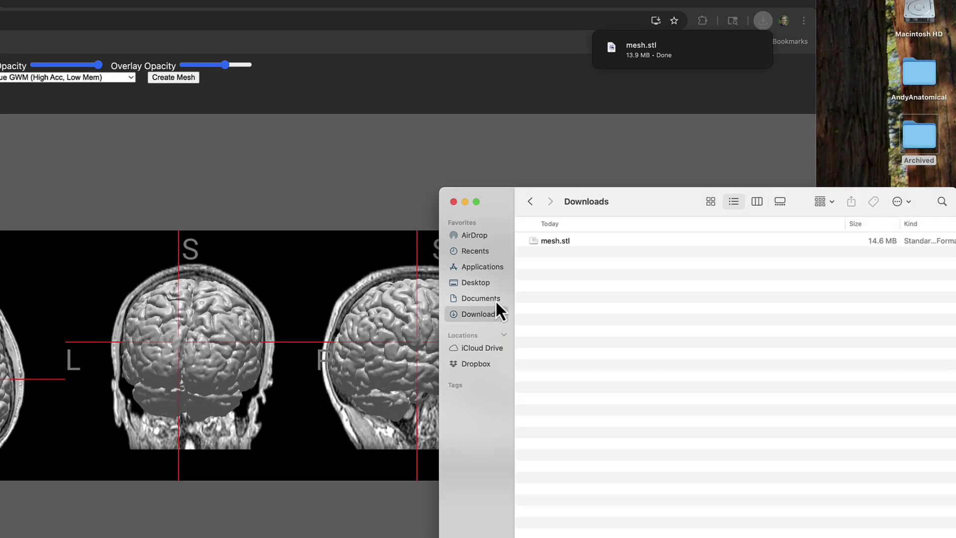
left_click(577, 242)
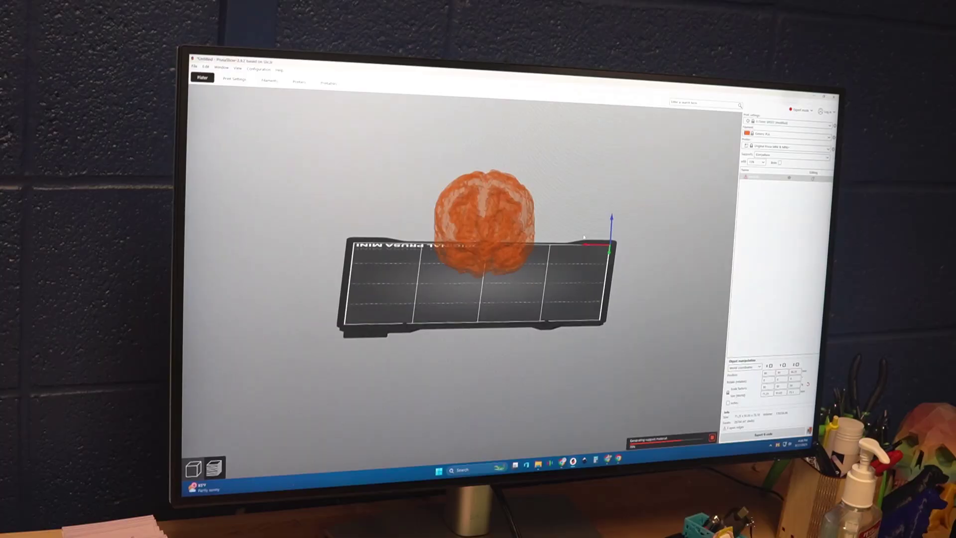
Preview the sliced brain and its green supports layer by layer up to the top of the dome
left_click_drag(584, 237, 589, 232)
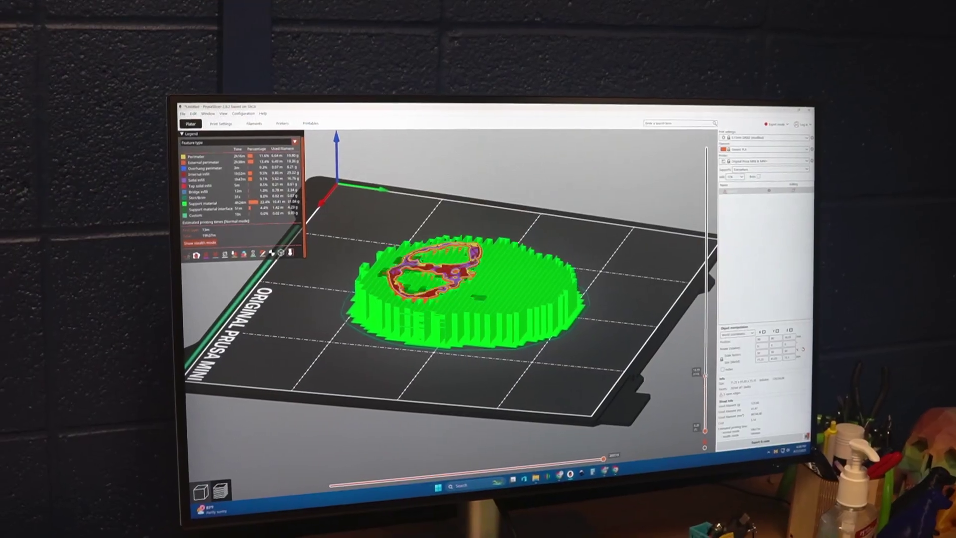
key("Up")
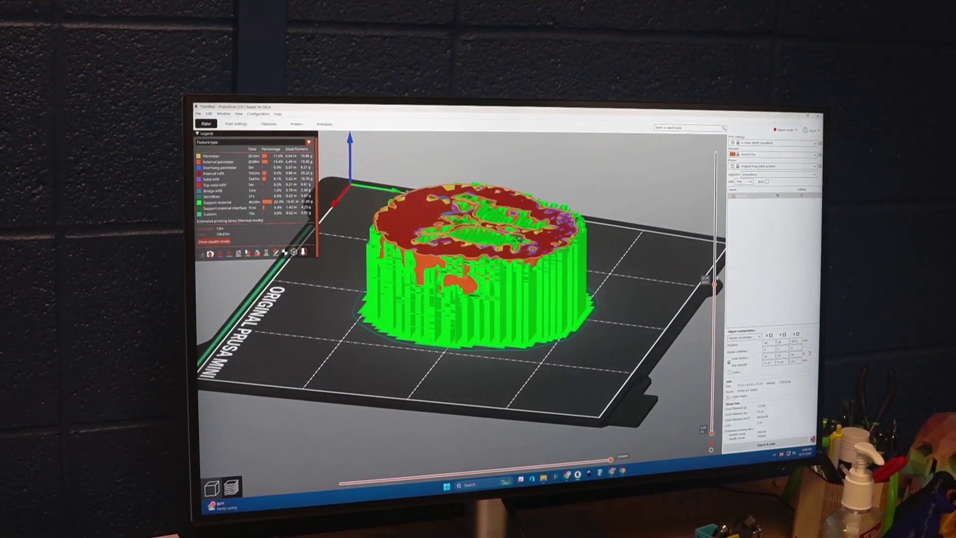
key("Up")
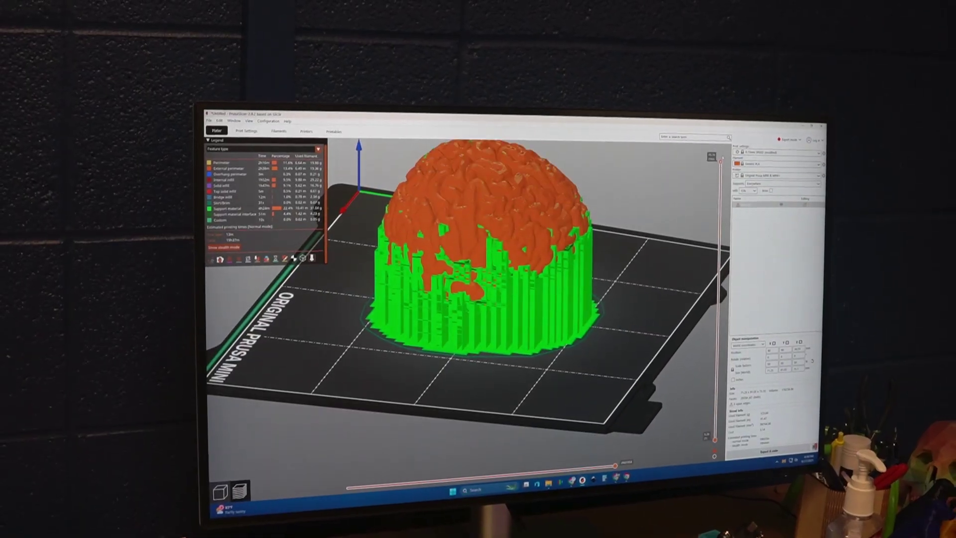